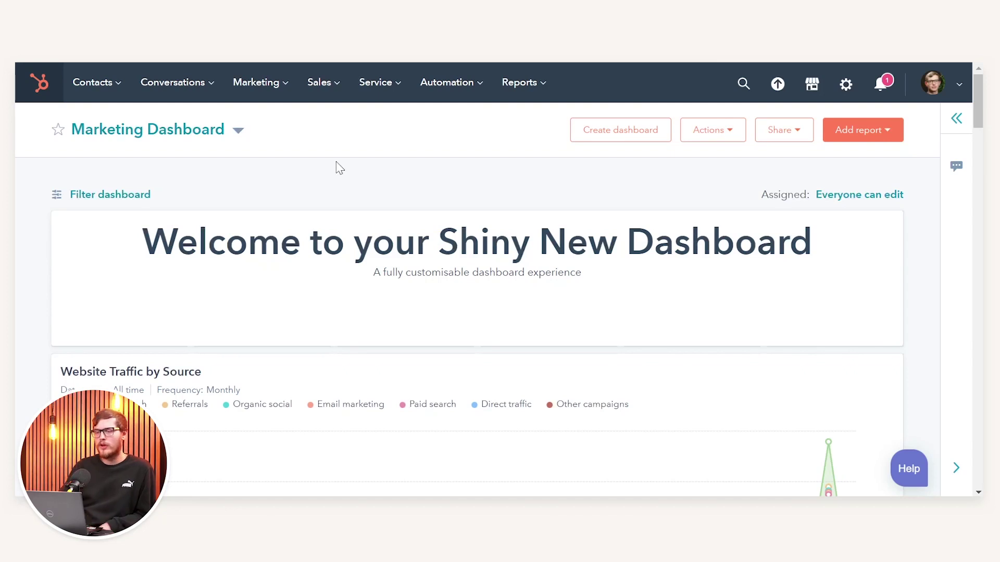
Open Service > Feedback Surveys and start creating a new survey.
mouse_move(393, 87)
left_click(387, 192)
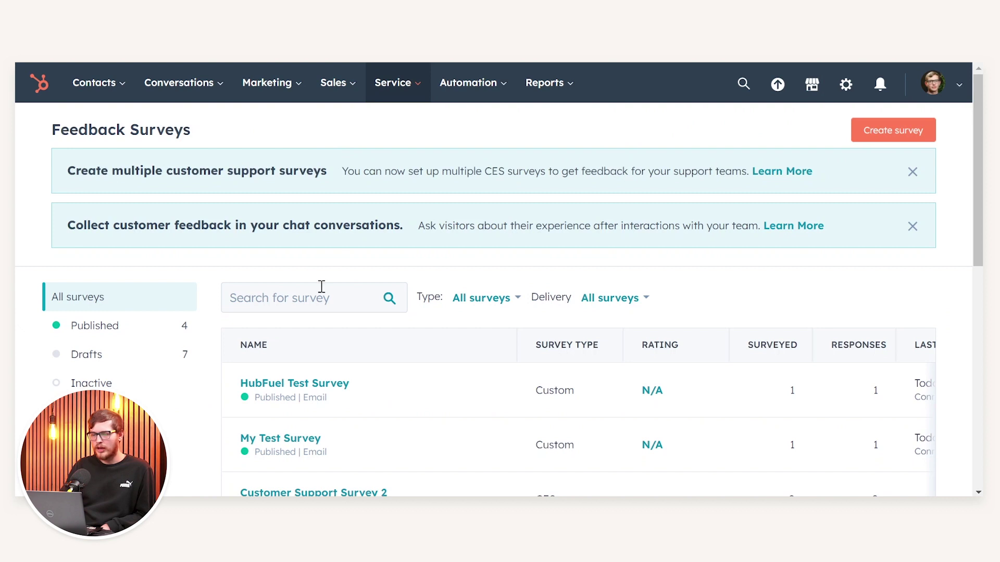
scroll(449, 299, "down", 5)
scroll(427, 333, "up", 5)
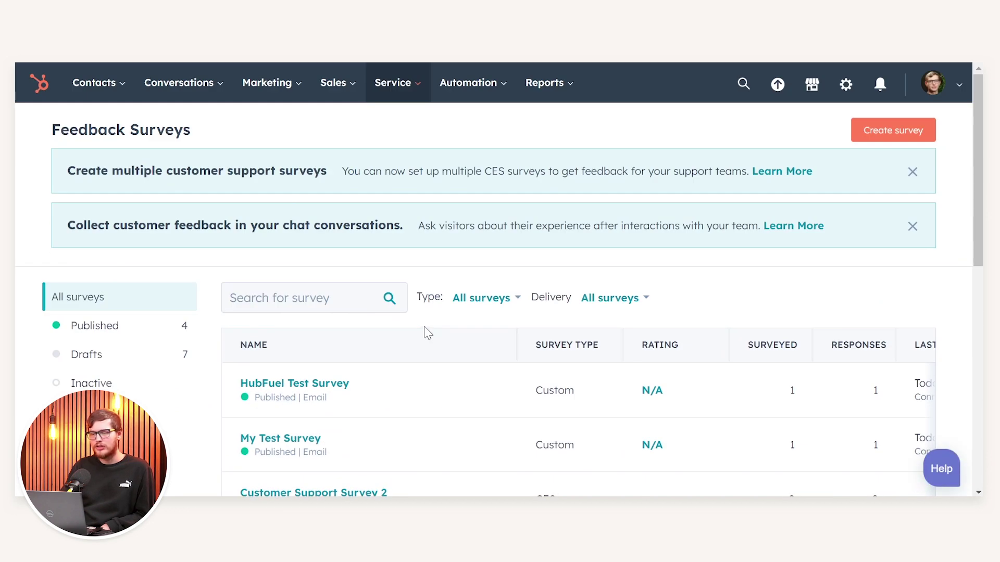
left_click(892, 137)
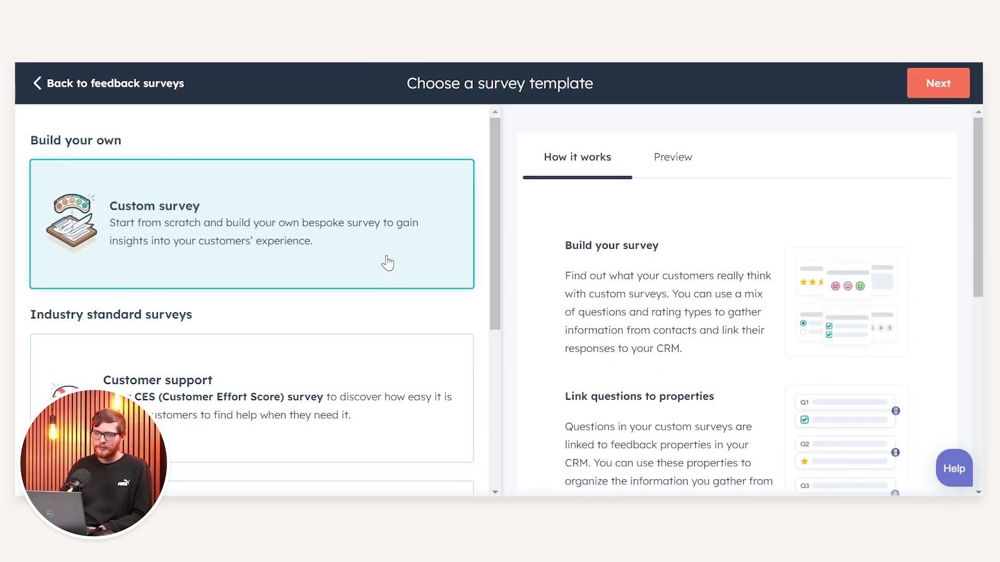
Continue with the Custom survey template.
left_click_drag(496, 182, 510, 292)
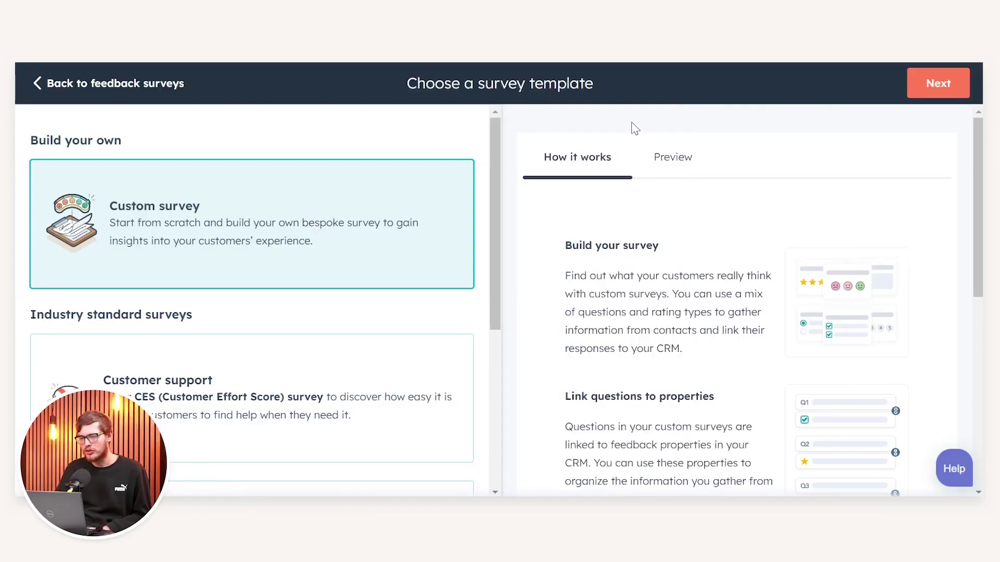
left_click(950, 95)
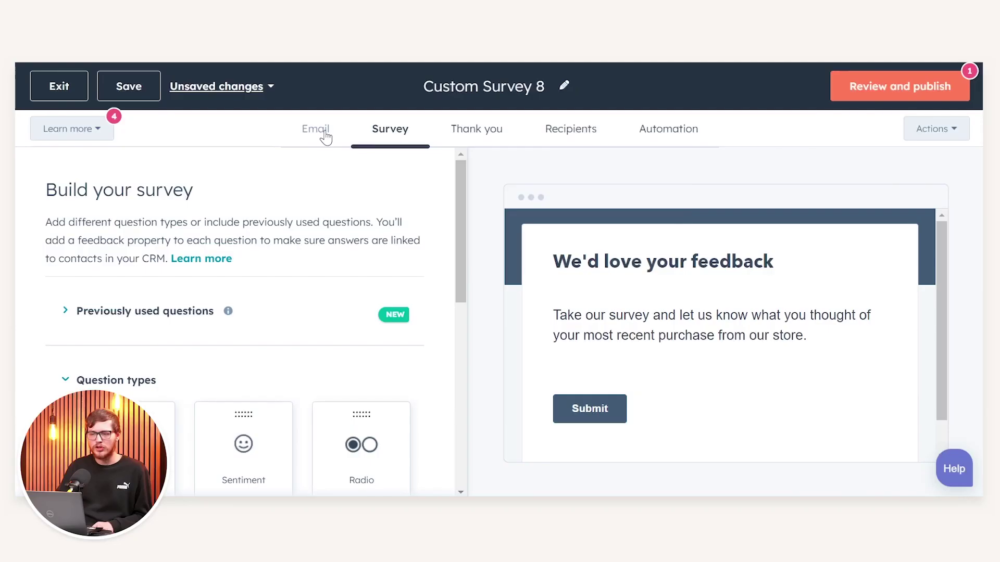
Review Custom Survey 8's email settings, with subject 'Hey, how'd we do?' and its introduction.
left_click(319, 132)
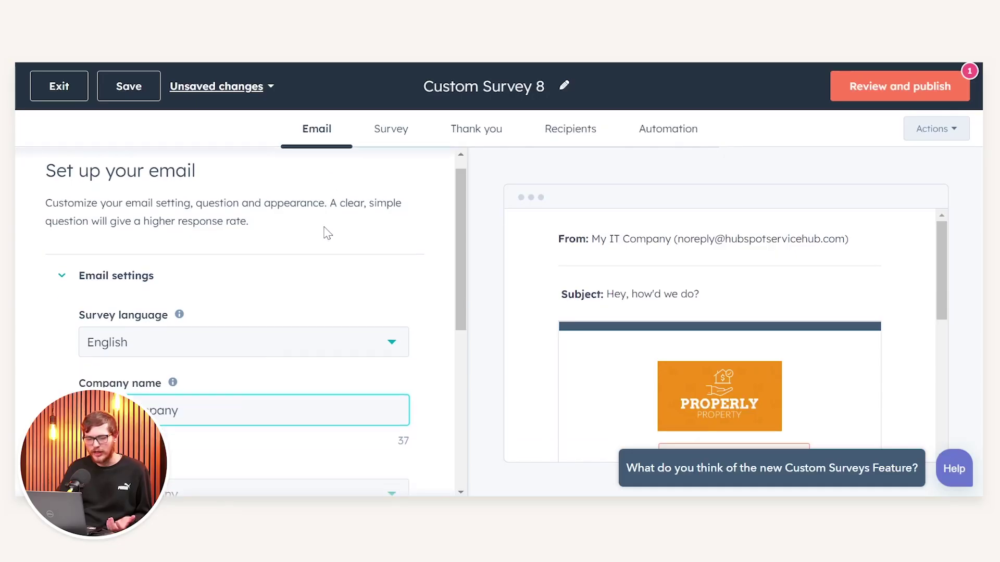
scroll(324, 229, "down", 4)
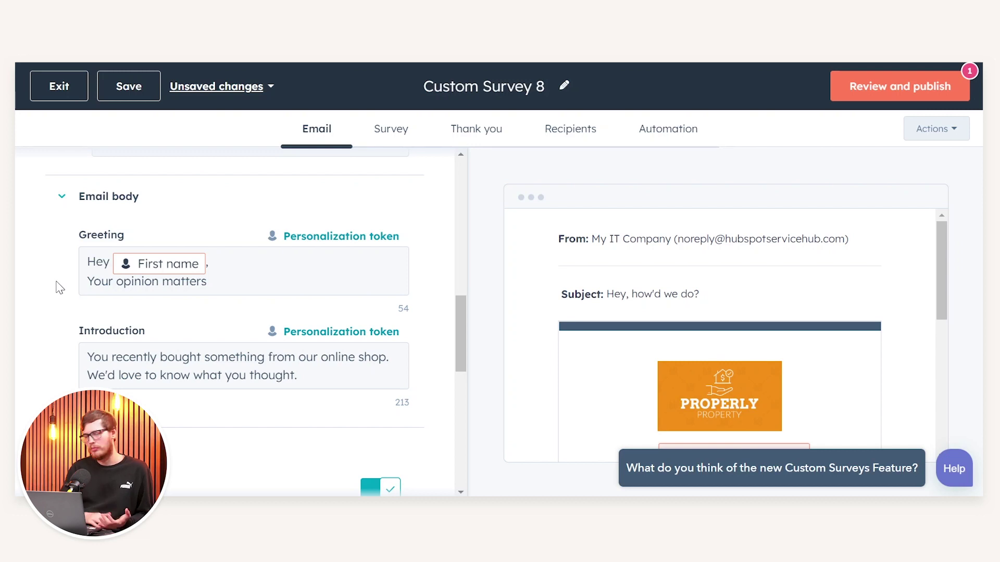
Switch to the Survey tab and browse question types such as Rating, NPS and CSAT.
scroll(261, 257, "up", 10)
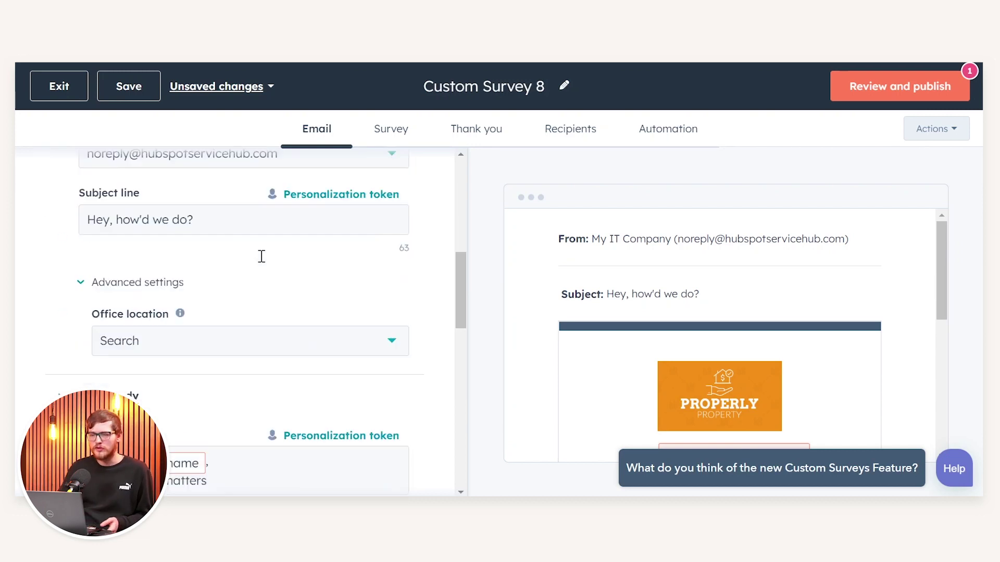
left_click(359, 144)
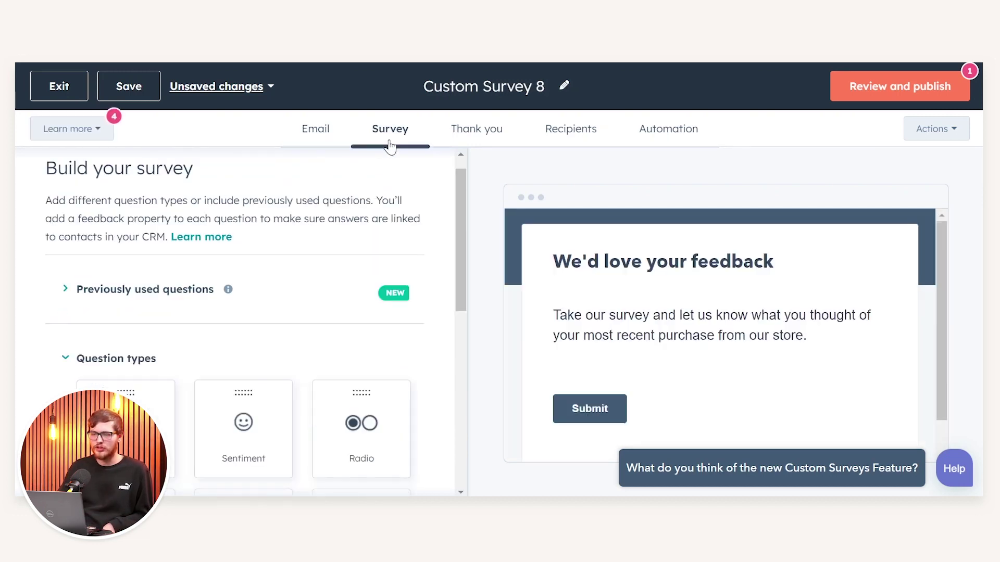
scroll(245, 245, "down", 6)
scroll(277, 253, "down", 2)
scroll(279, 256, "up", 5)
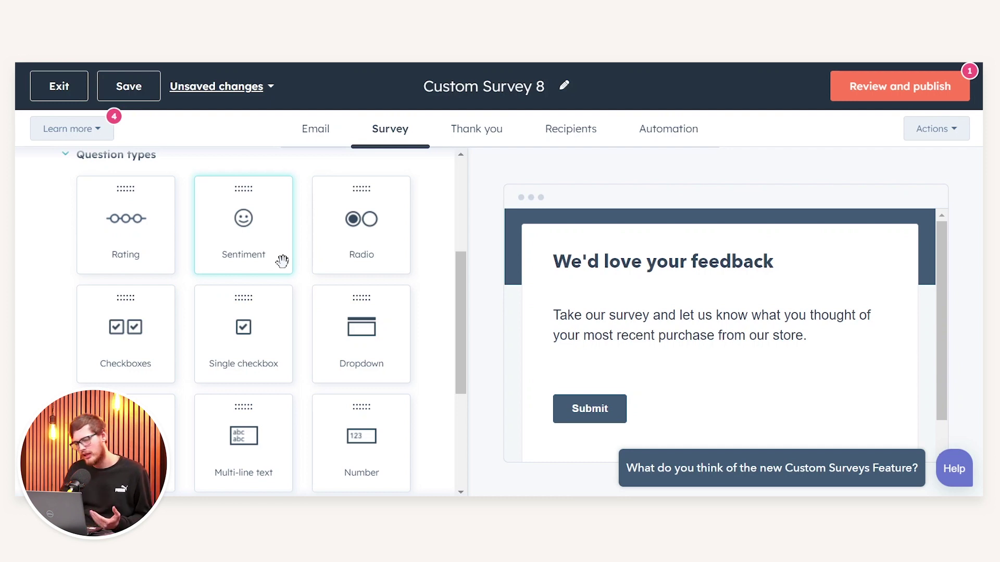
scroll(284, 261, "down", 4)
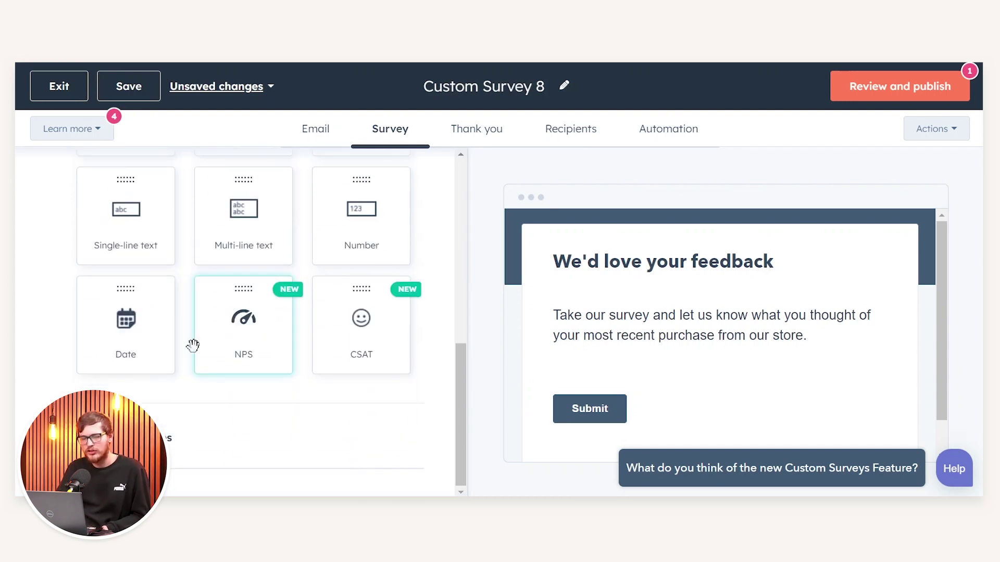
mouse_move(239, 315)
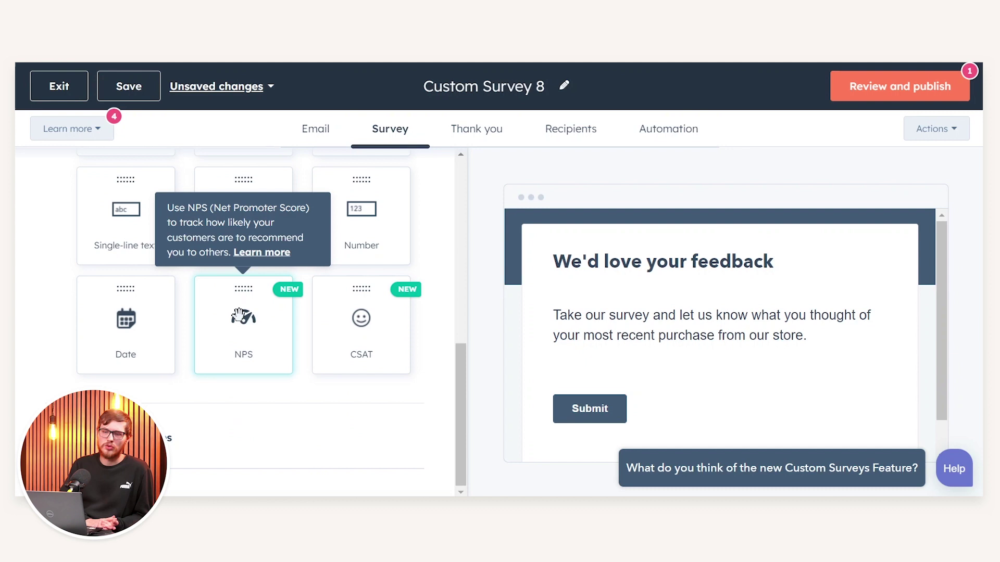
scroll(239, 315, "up", 4)
Add a required Rating question: 'Overall, I got lots of value from our recent Kick off call'.
left_click_drag(104, 298, 219, 305)
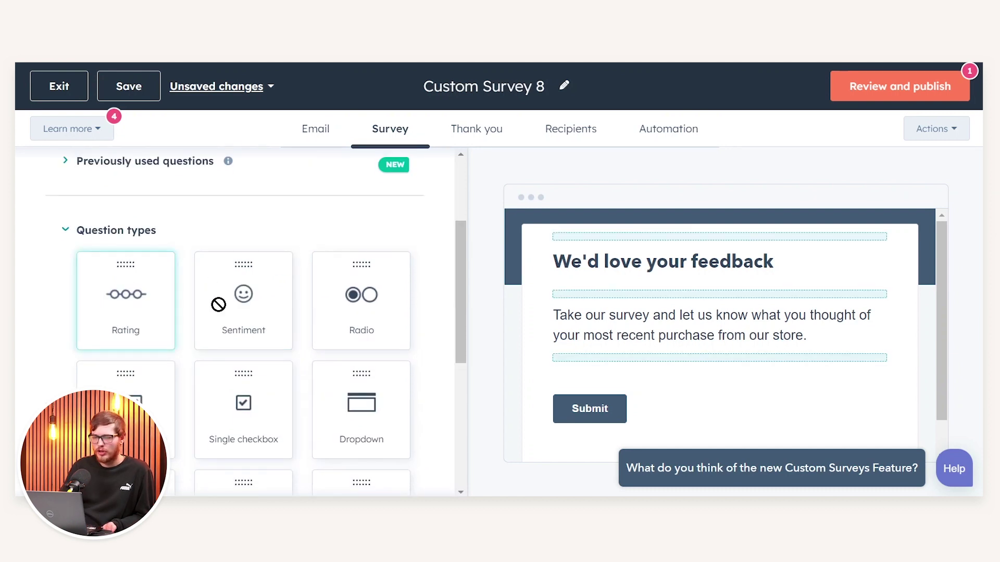
left_click_drag(633, 330, 654, 357)
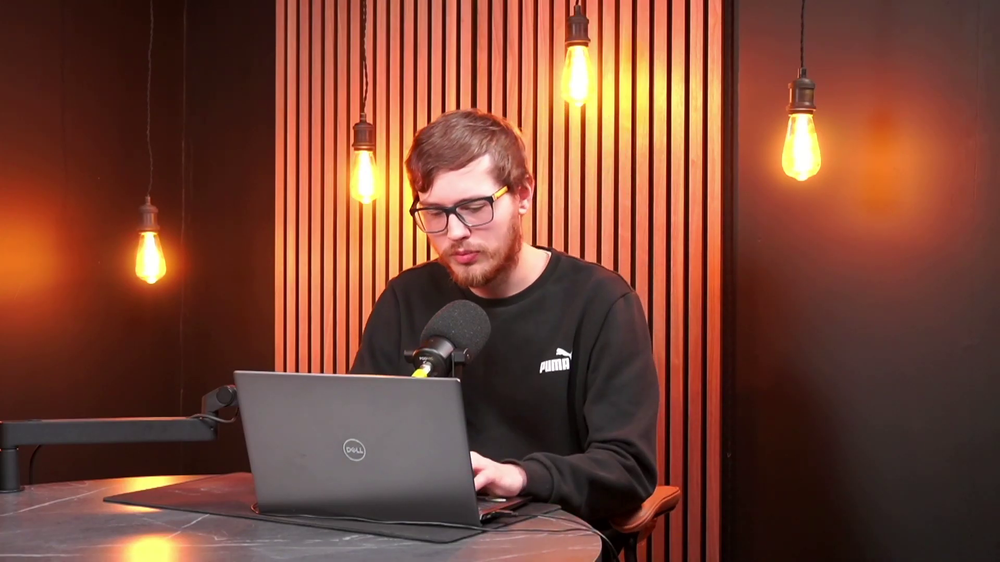
type("v")
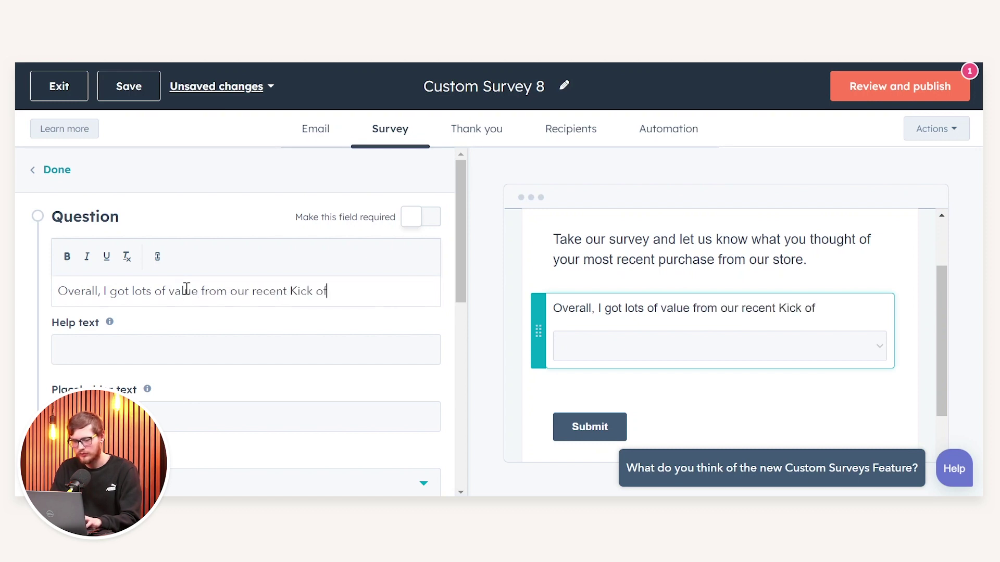
scroll(187, 287, "down", 2)
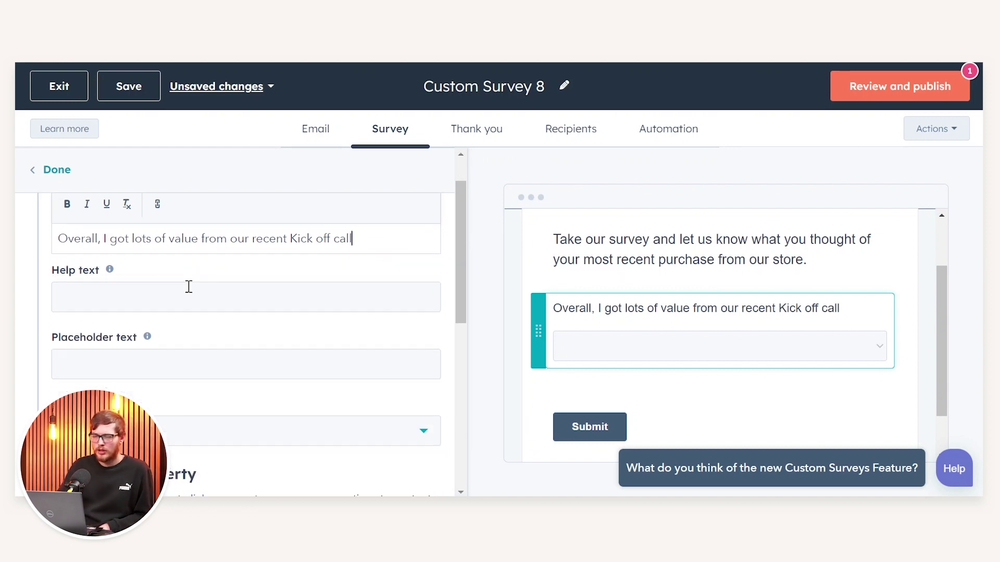
scroll(201, 270, "up", 2)
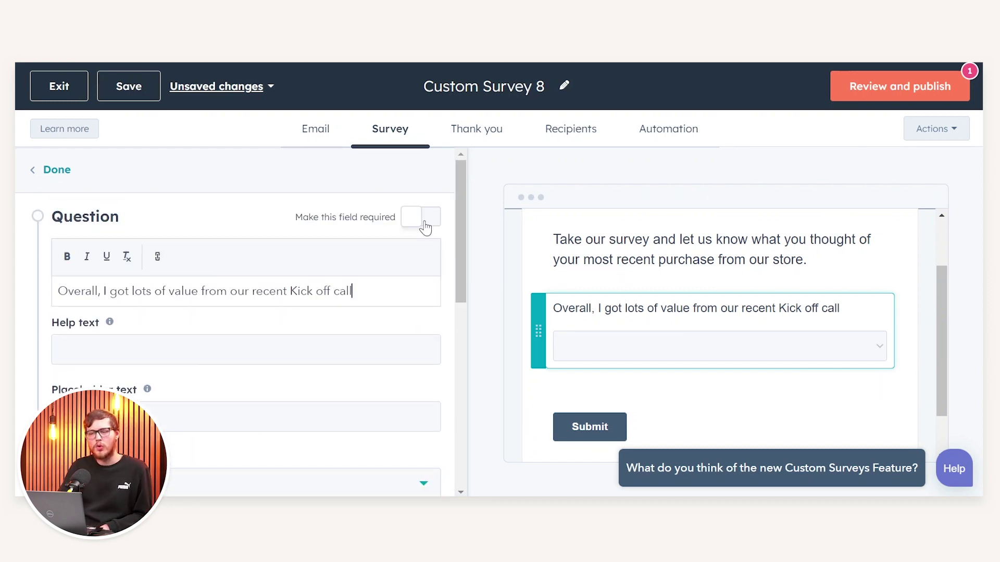
left_click(425, 219)
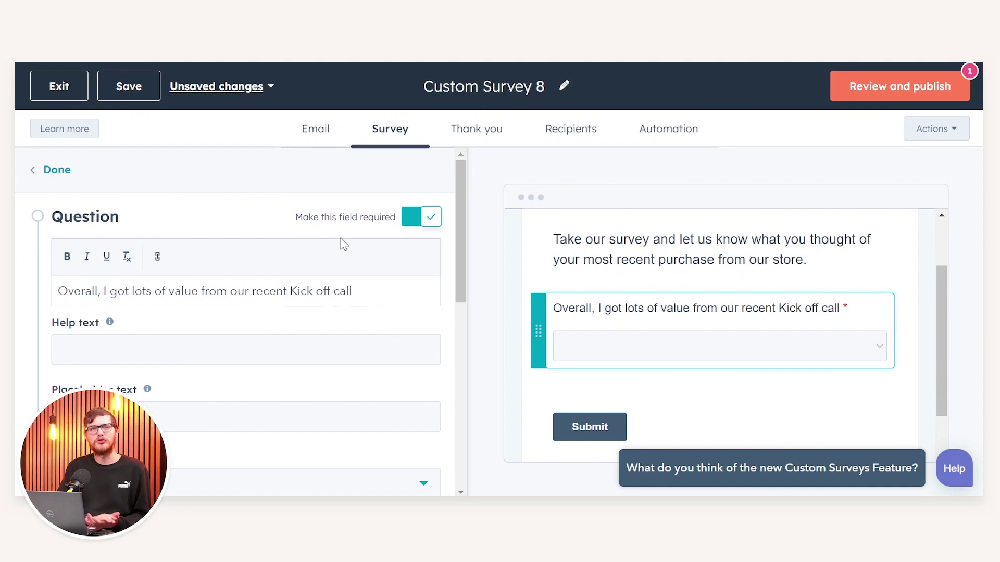
Create a feedback property for the question on a 0–10 Strongly disagree to Strongly agree scale.
scroll(302, 242, "down", 5)
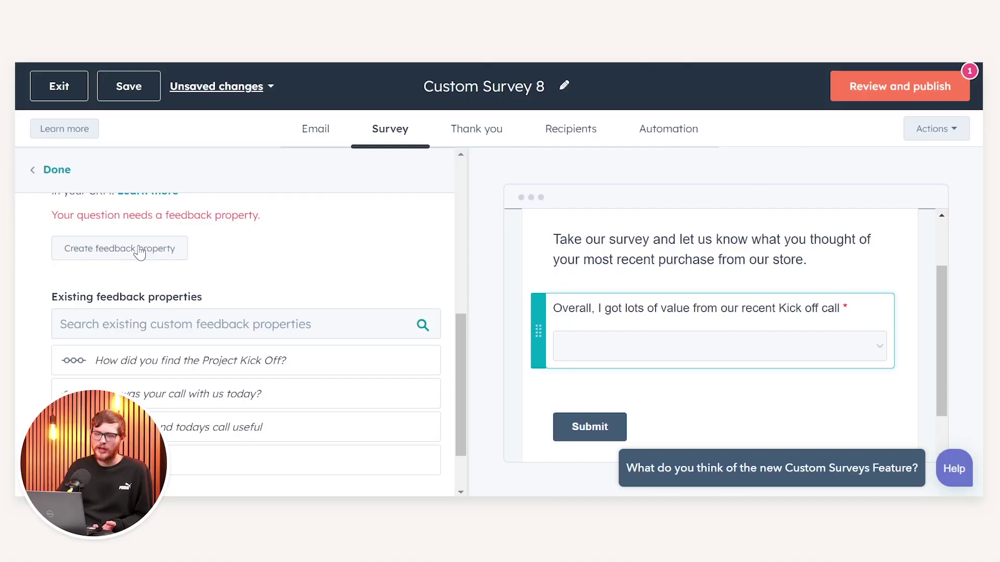
left_click(107, 252)
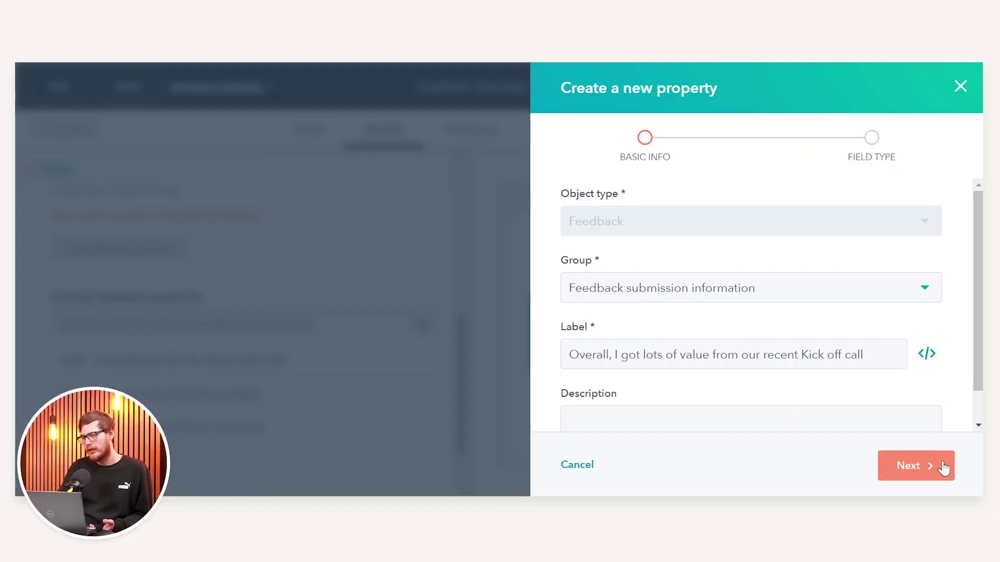
left_click(937, 469)
left_click(937, 469)
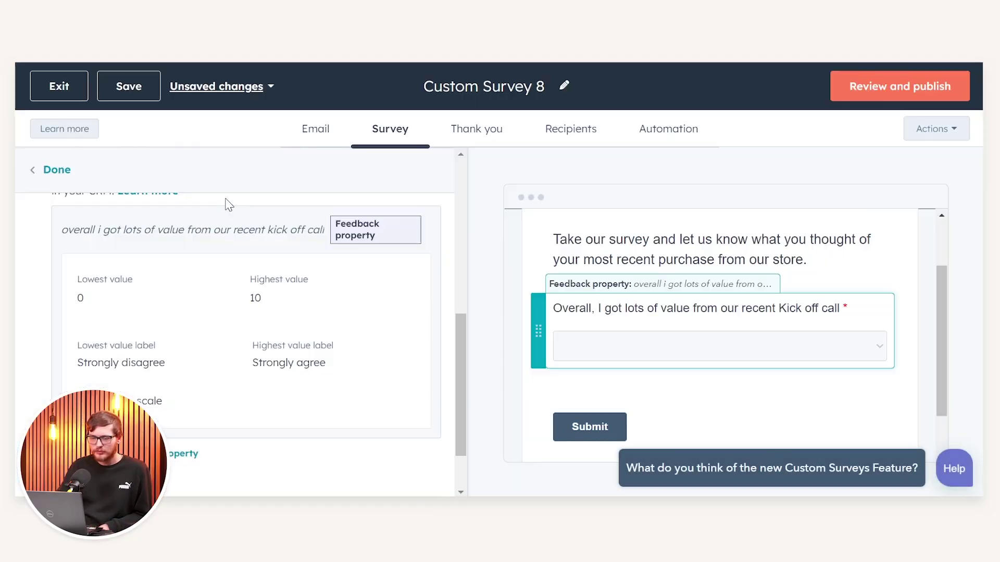
scroll(211, 247, "up", 3)
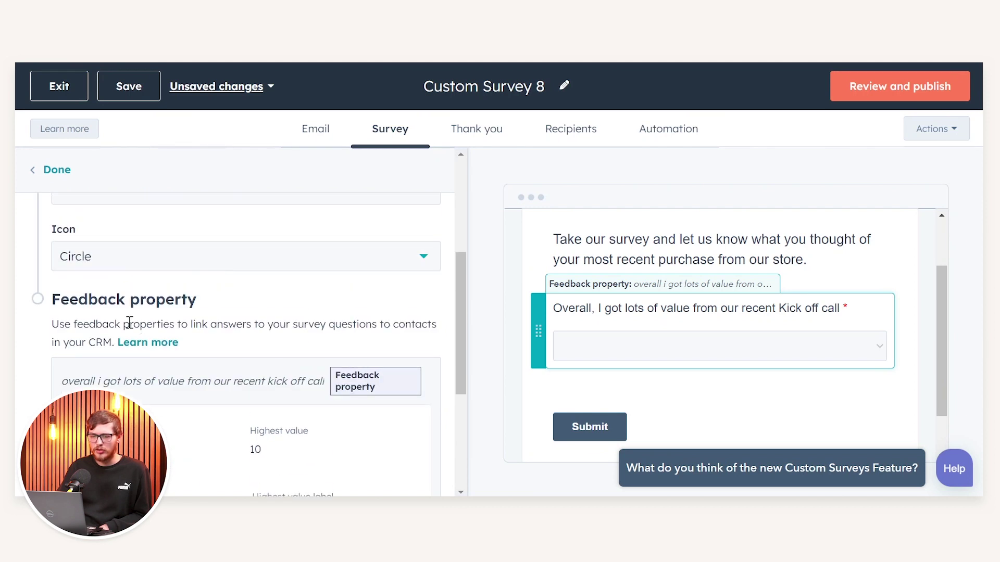
scroll(129, 322, "down", 3)
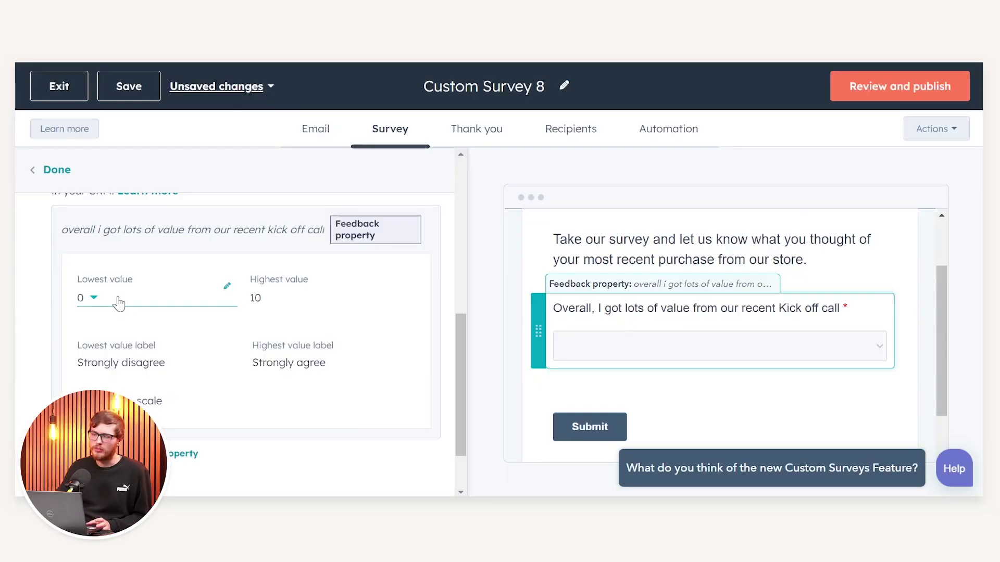
Set the thank-you page header text to 'Thanks so much'.
left_click(472, 128)
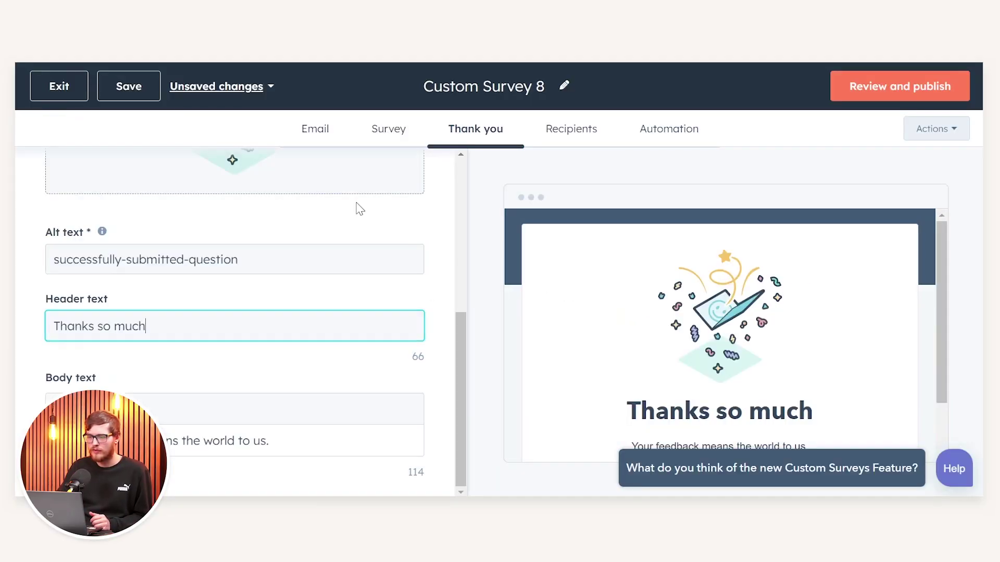
scroll(358, 249, "up", 5)
scroll(357, 250, "down", 1)
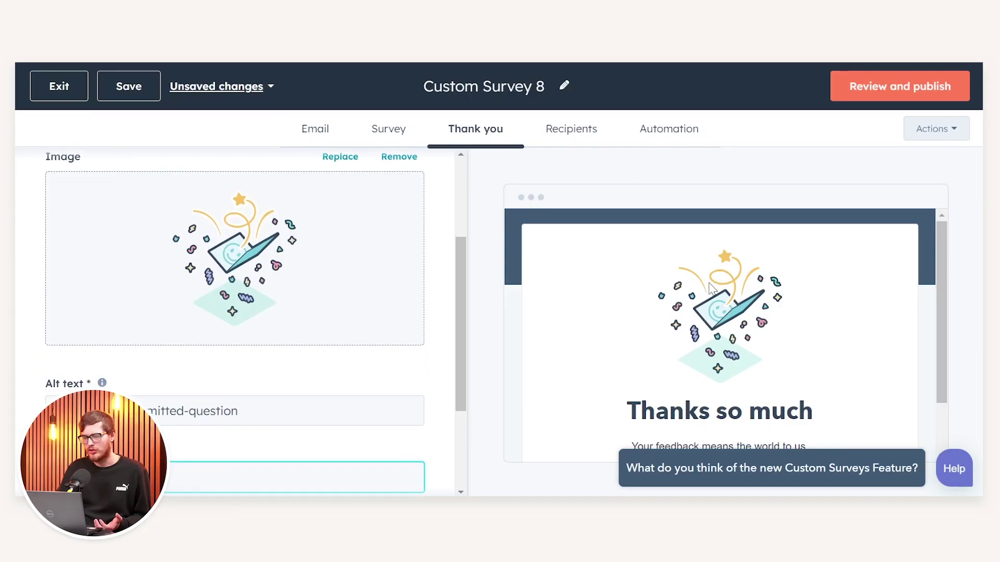
scroll(552, 304, "down", 1)
scroll(187, 406, "down", 1)
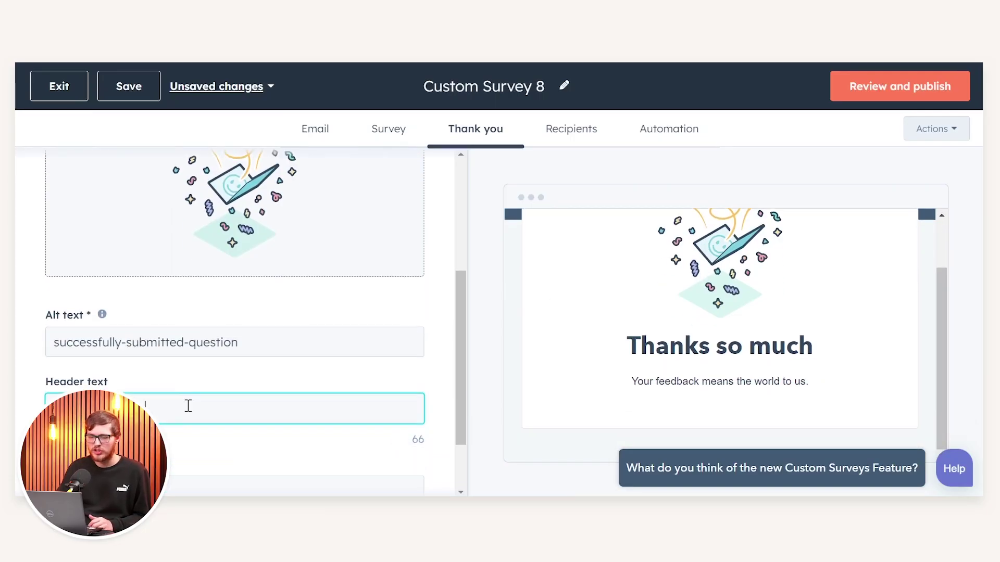
type("Thanks so much")
scroll(198, 391, "down", 1)
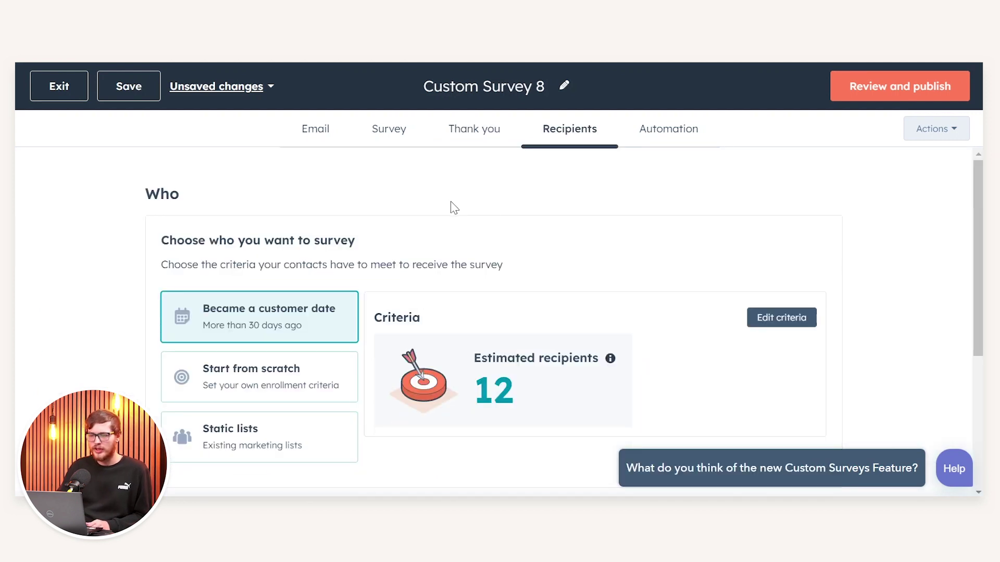
Start the recipient criteria from scratch, then switch the audience to Static lists.
scroll(447, 205, "down", 1)
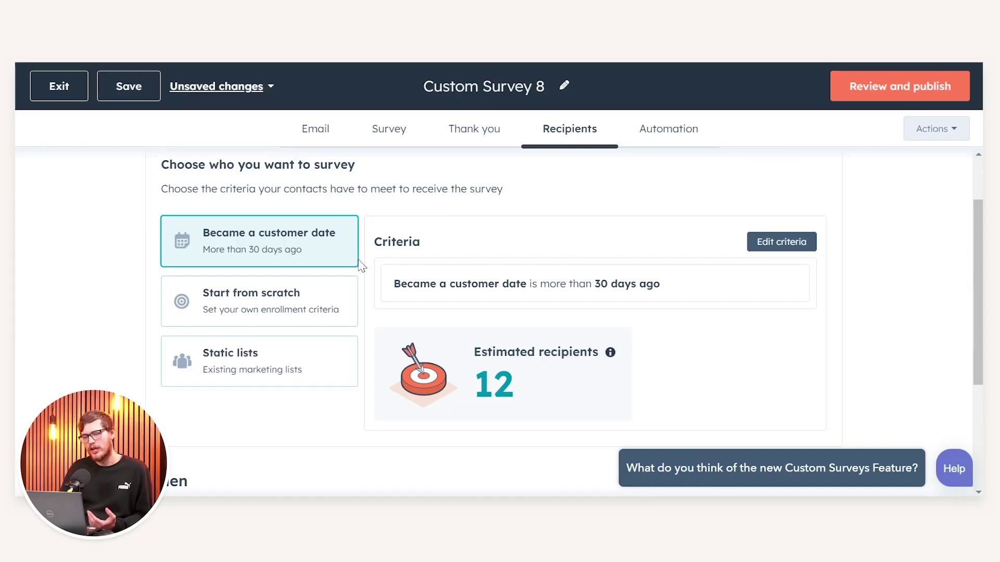
left_click(326, 297)
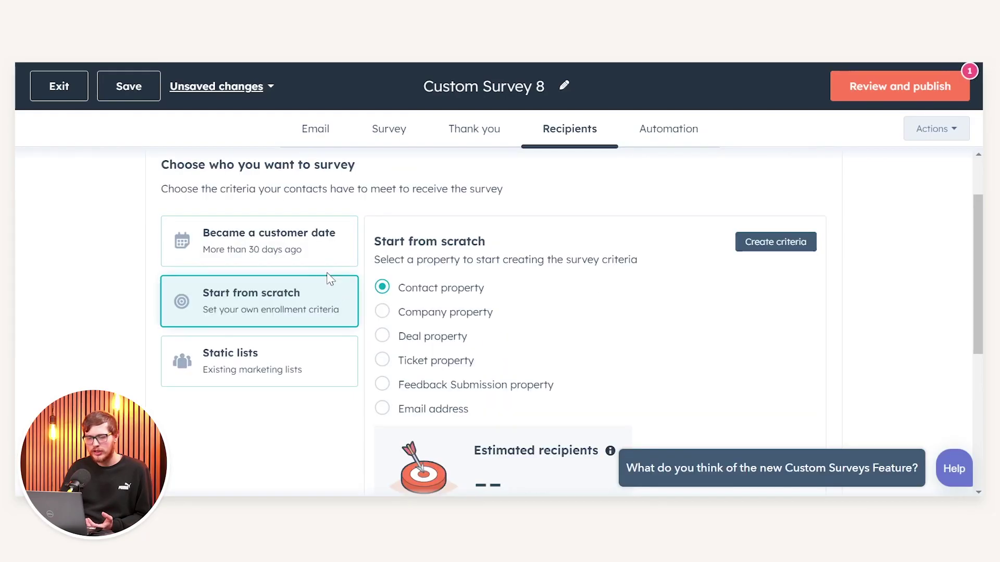
scroll(302, 261, "down", 2)
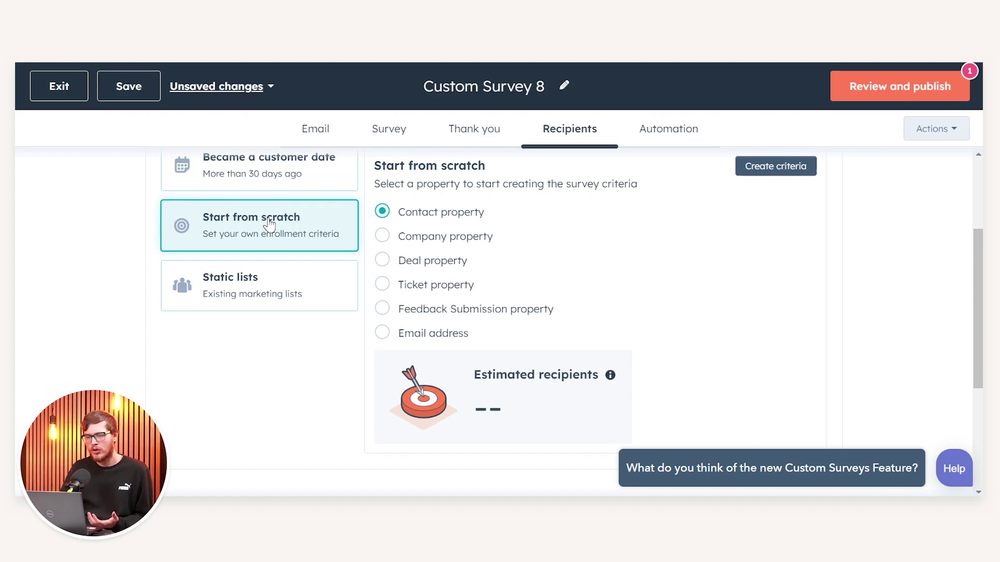
left_click(261, 290)
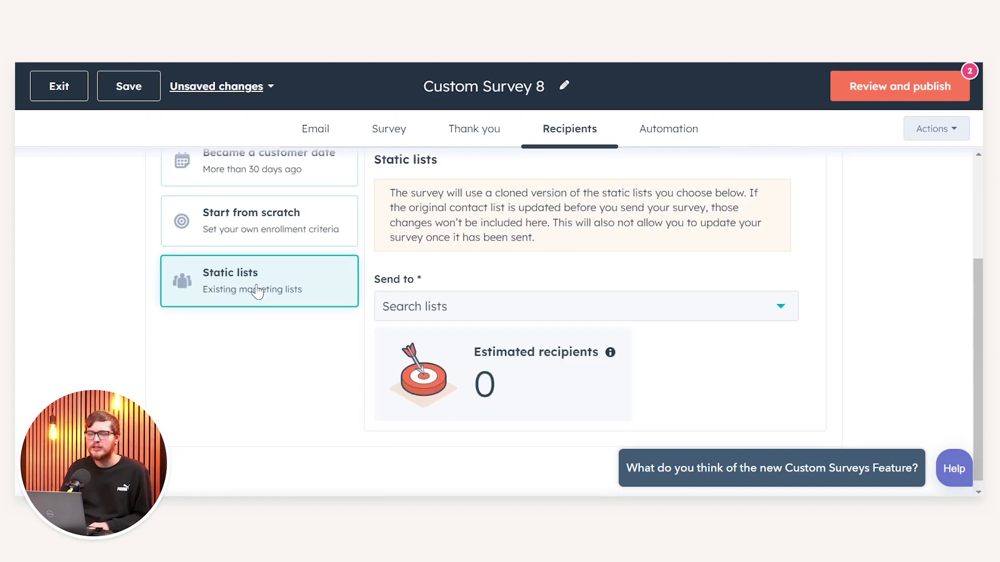
Send the survey to the 'Demo Survey Send' static list, giving 1 estimated recipient.
left_click(443, 310)
type("survey")
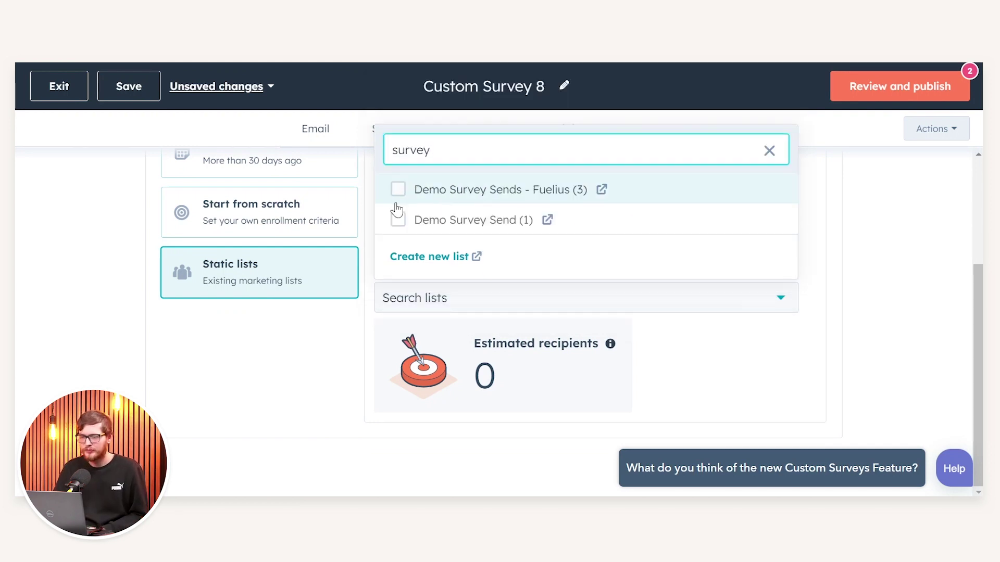
left_click(398, 219)
left_click(269, 348)
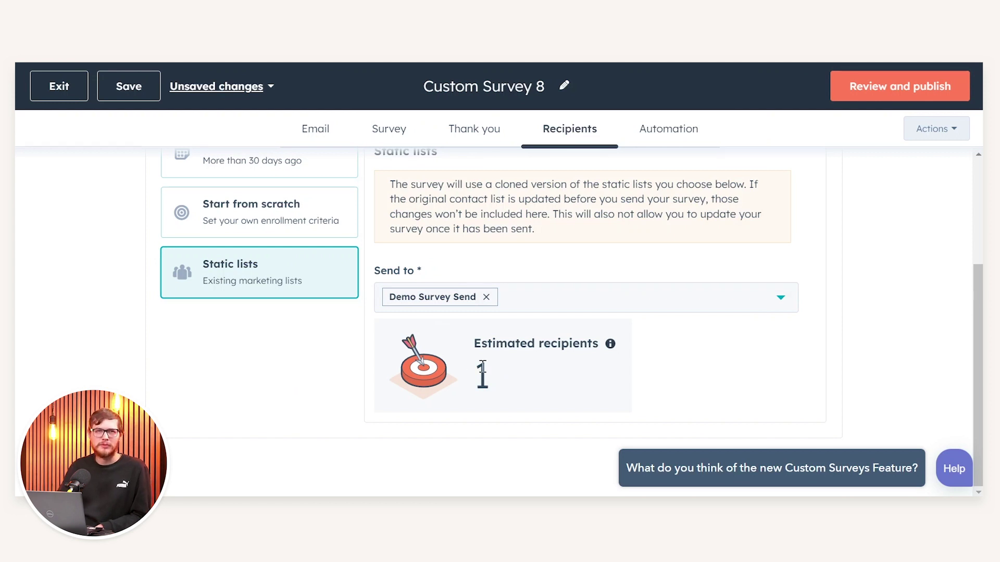
scroll(609, 359, "up", 2)
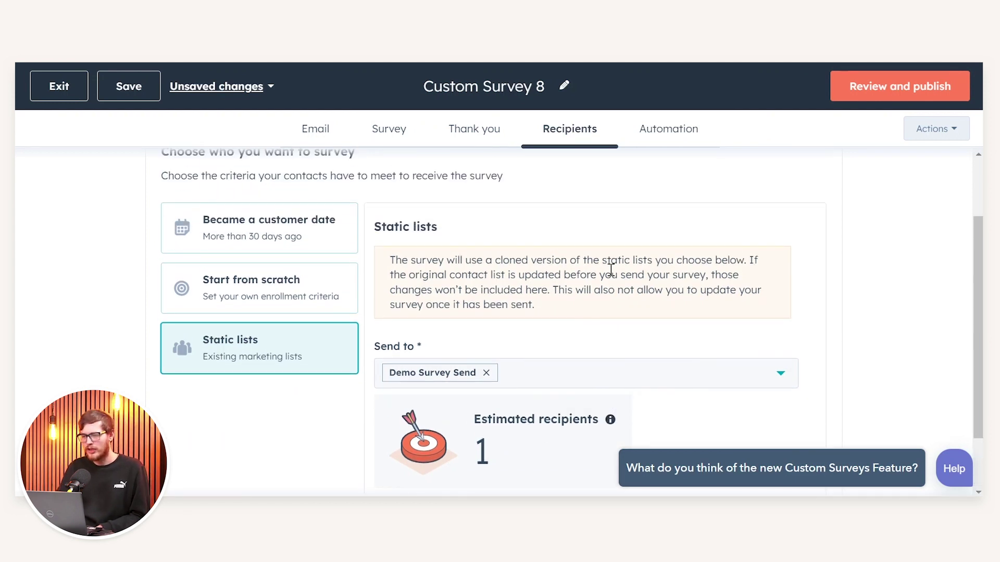
left_click(670, 137)
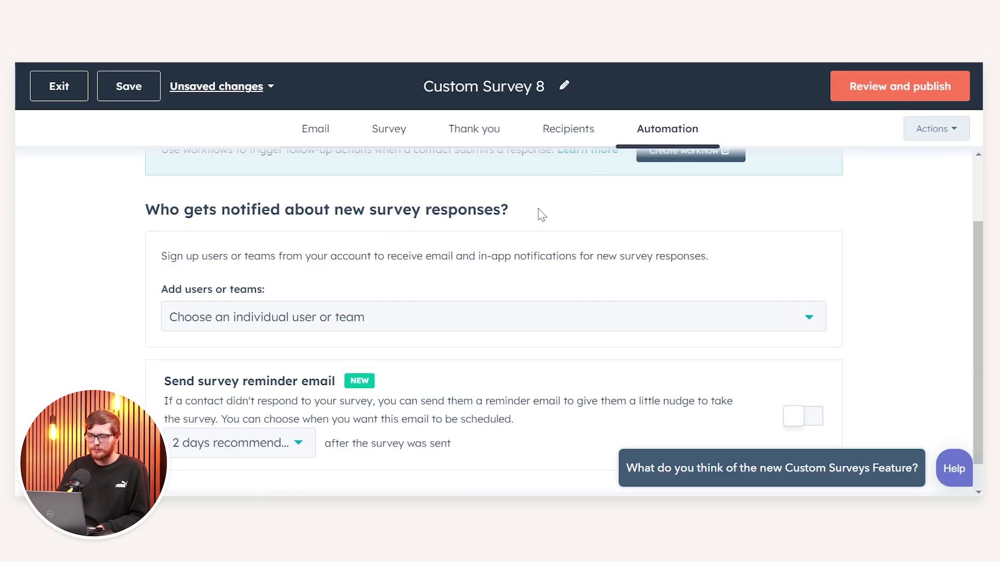
Add one individual user, found by name search, to the new-response notifications.
scroll(541, 214, "down", 1)
left_click(406, 284)
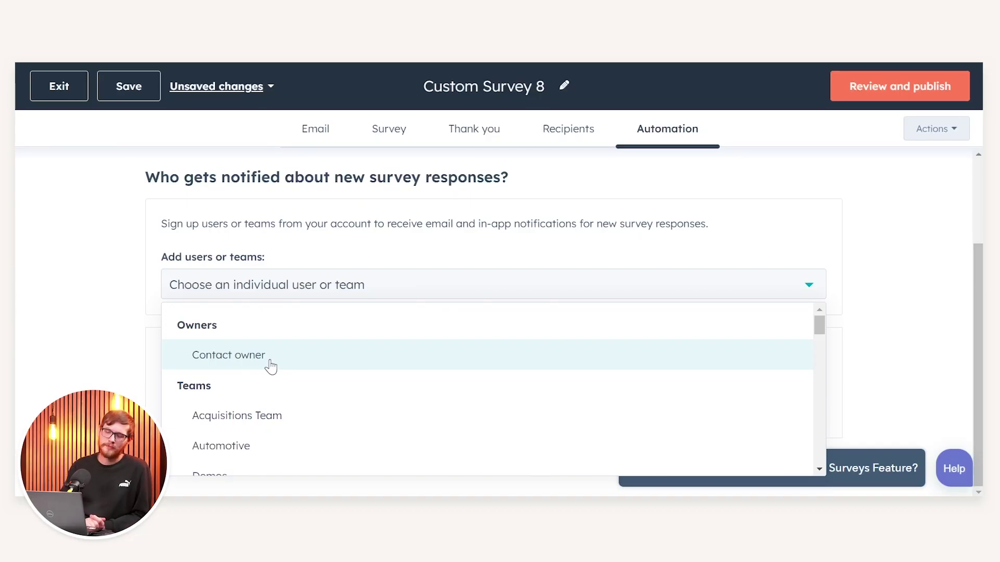
scroll(343, 390, "down", 8)
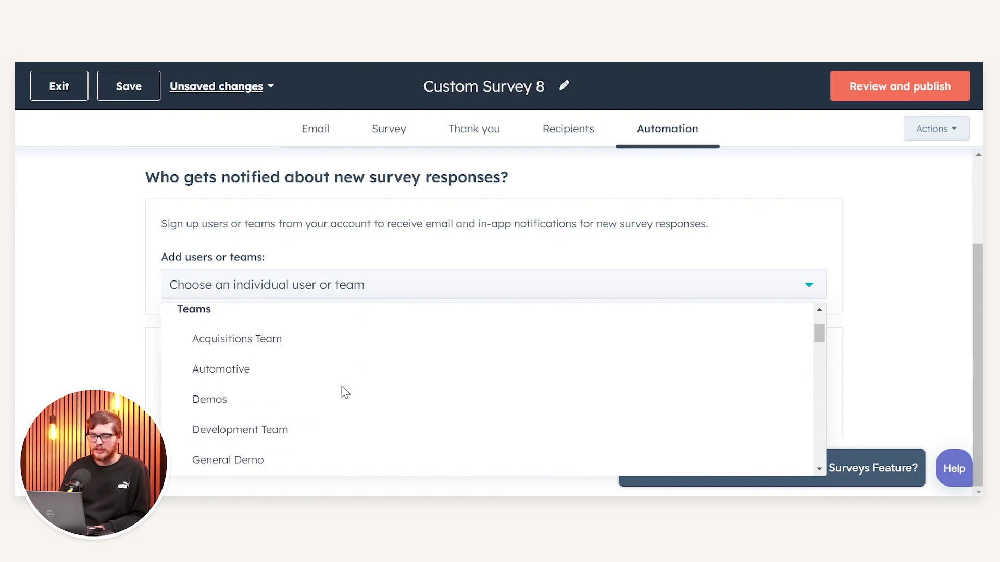
scroll(307, 382, "down", 3)
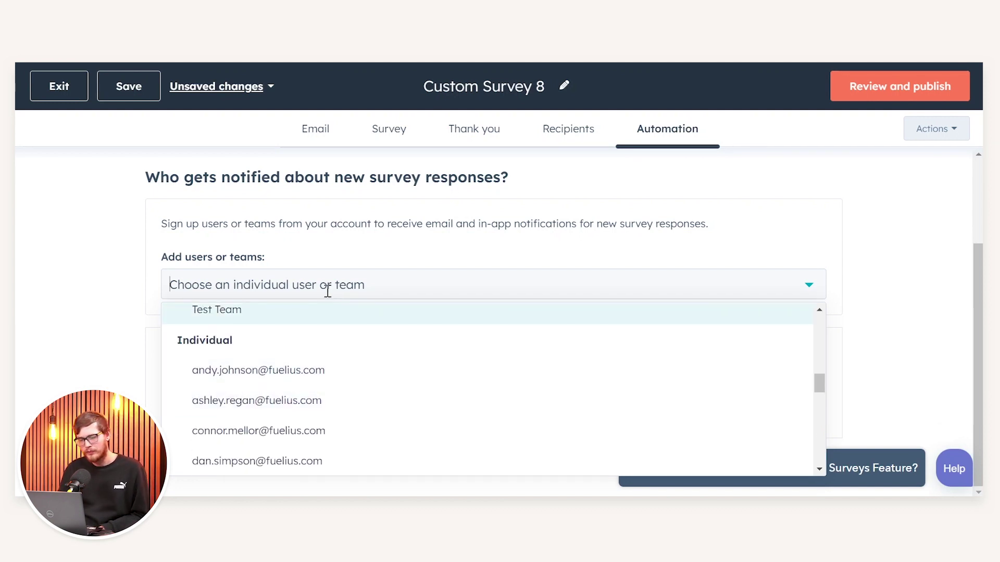
type("connor")
left_click(301, 352)
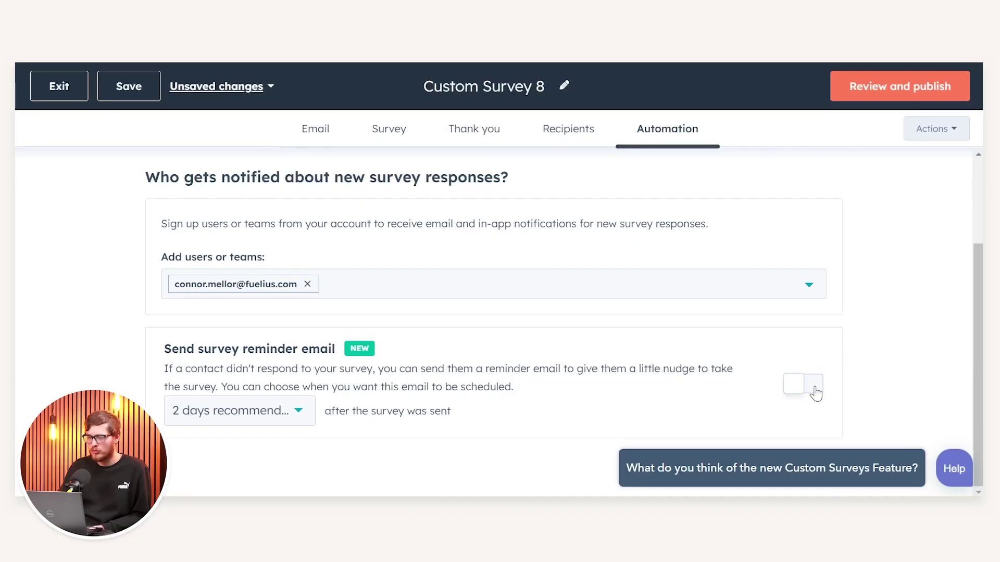
Turn on the 'Send survey reminder email' toggle and look through the reminder-delay day options.
left_click(811, 388)
left_click(268, 422)
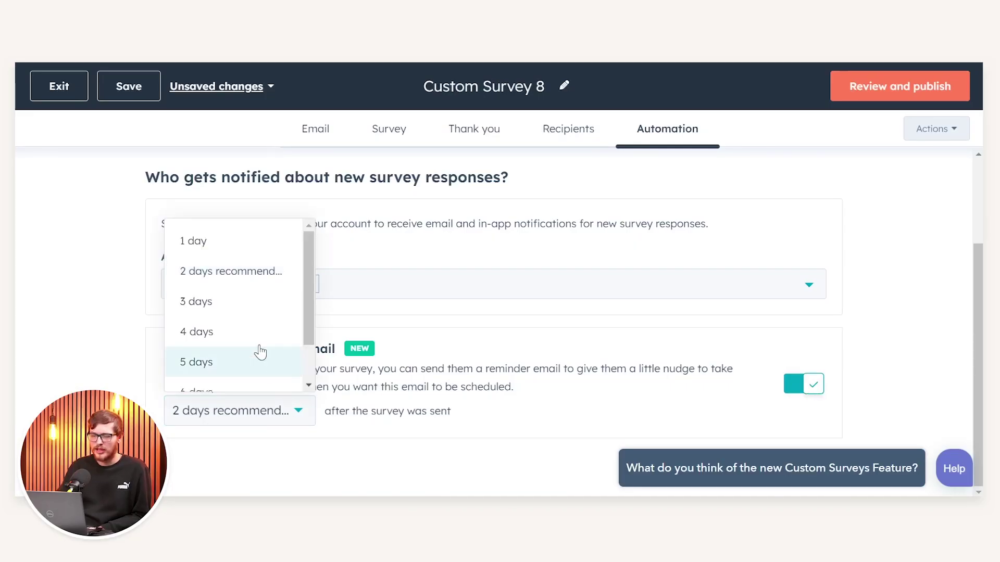
scroll(255, 271, "down", 1)
scroll(237, 263, "up", 1)
scroll(229, 288, "down", 1)
scroll(701, 276, "up", 3)
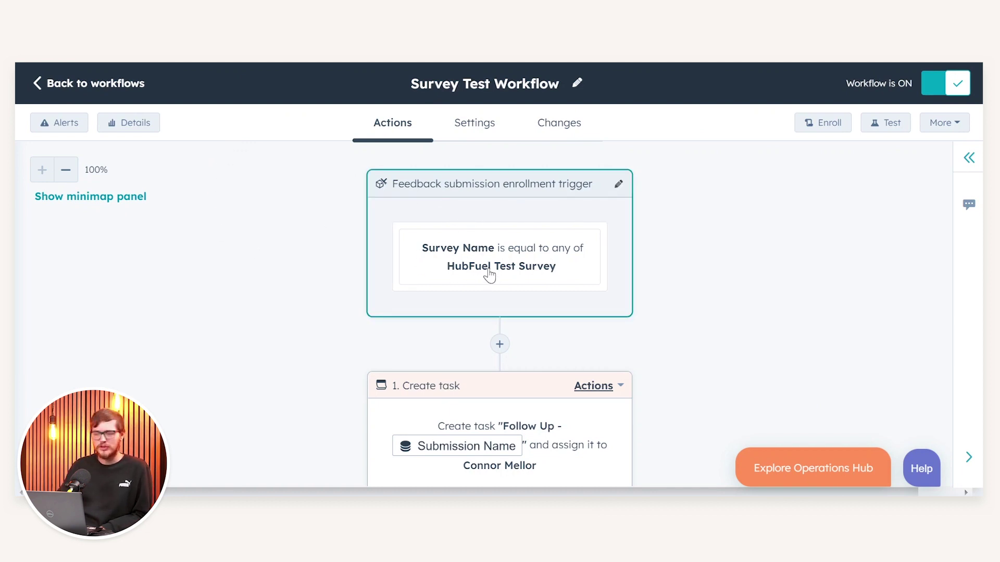
Review and publish Custom Survey 8.
scroll(489, 274, "down", 2)
scroll(450, 261, "down", 2)
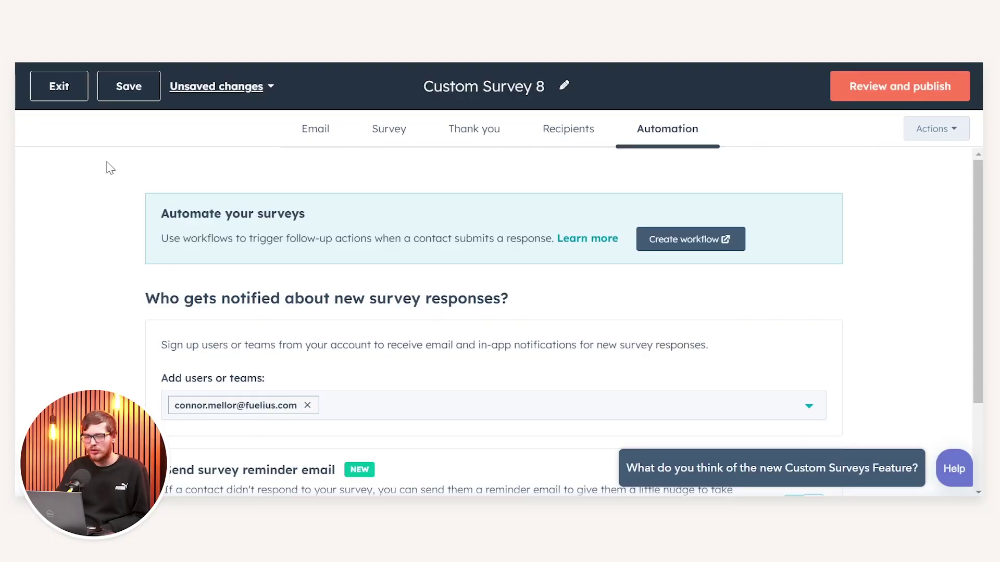
left_click(916, 91)
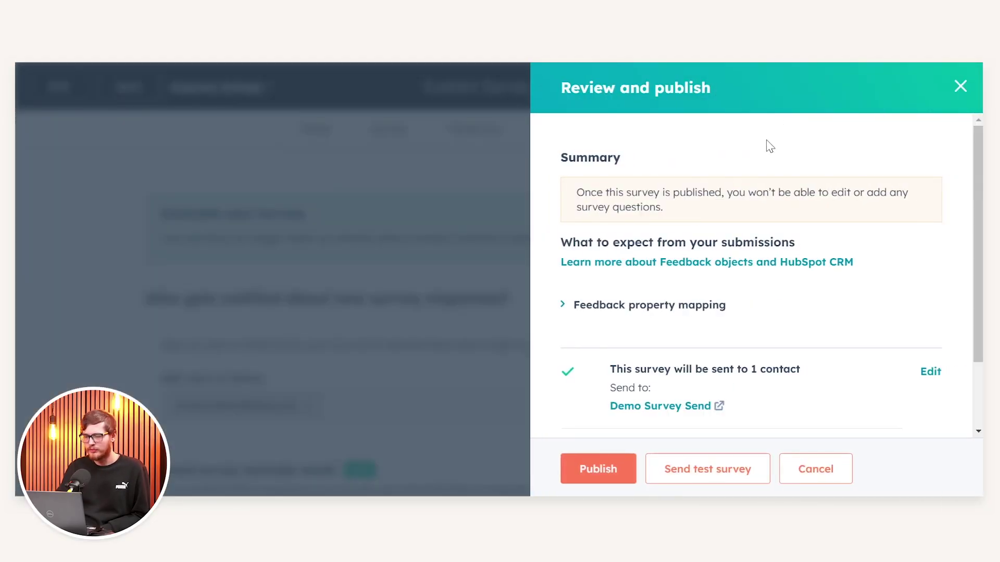
left_click(600, 474)
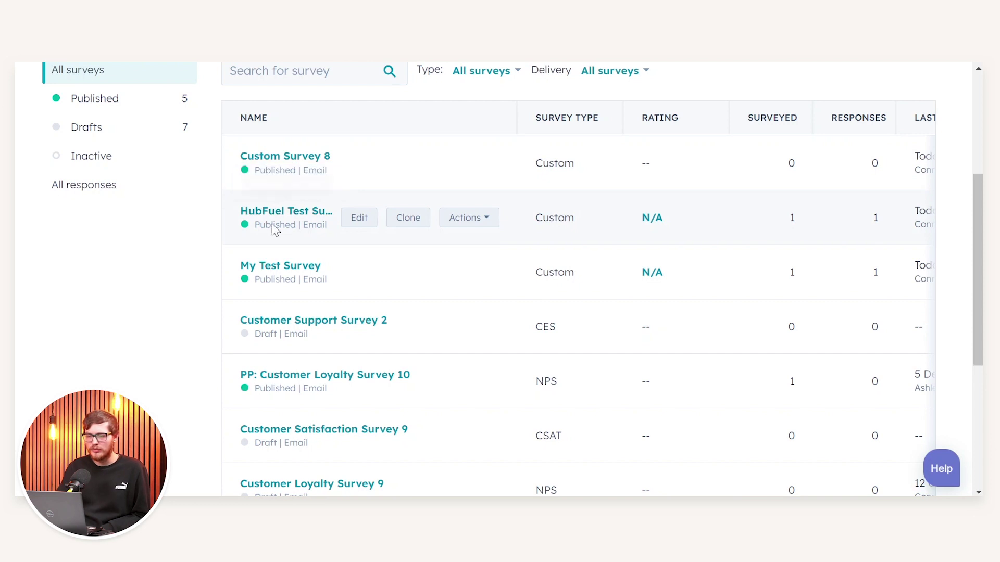
Open the HubFuel Test Survey's response analysis showing its single submission.
left_click(277, 216)
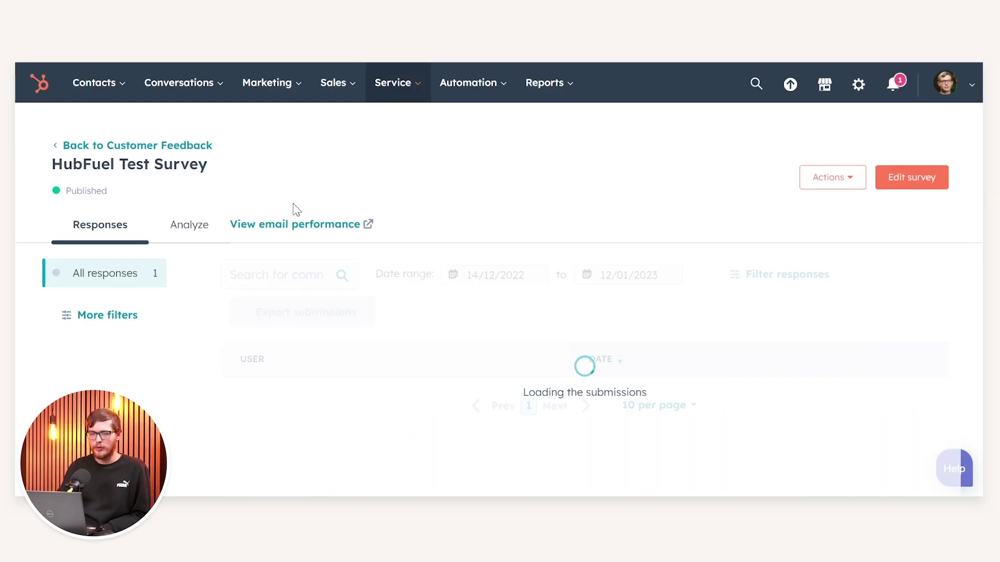
scroll(270, 169, "down", 1)
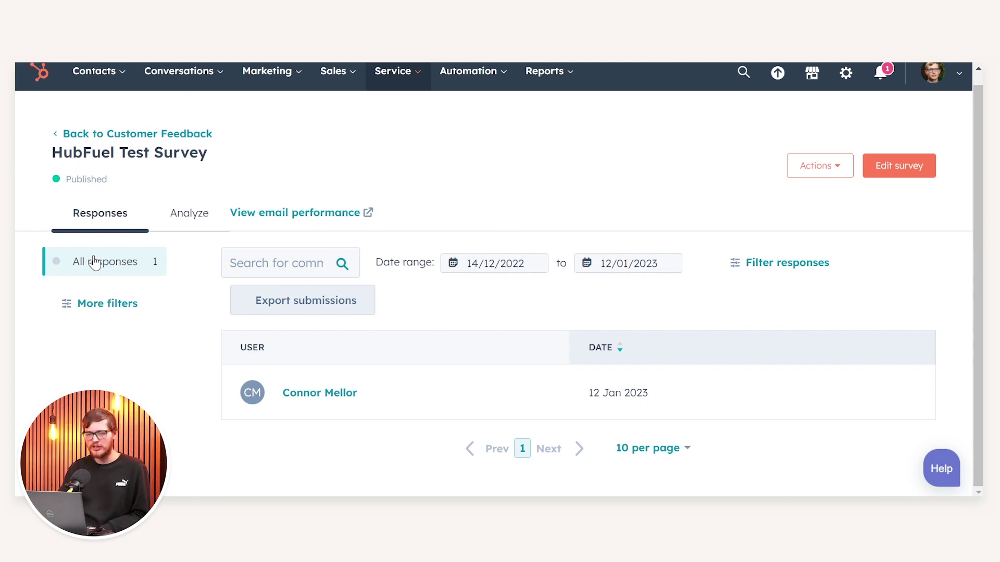
left_click(172, 220)
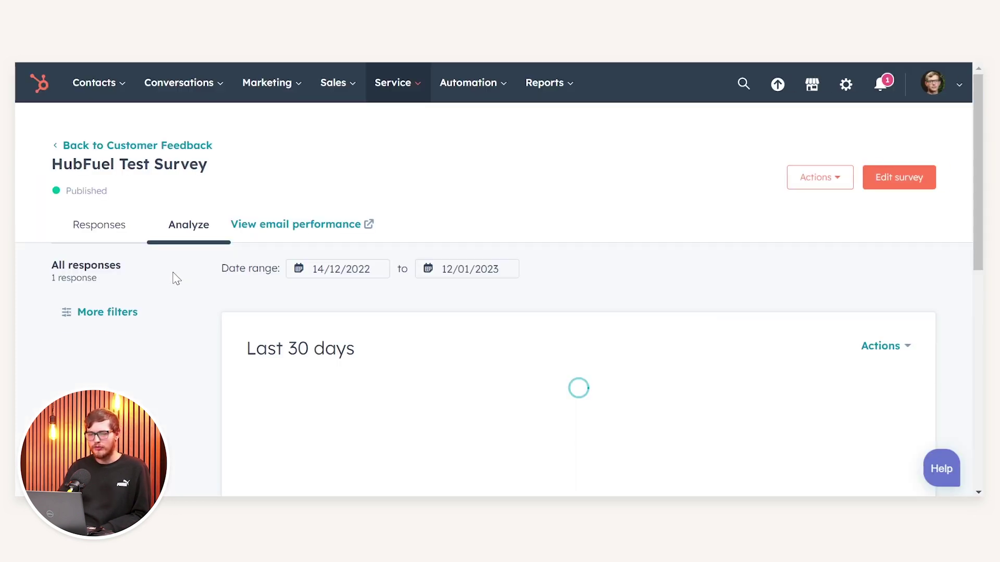
Scroll through the question chart and email stats: sent to 1, 100% open and click rates.
scroll(308, 258, "down", 10)
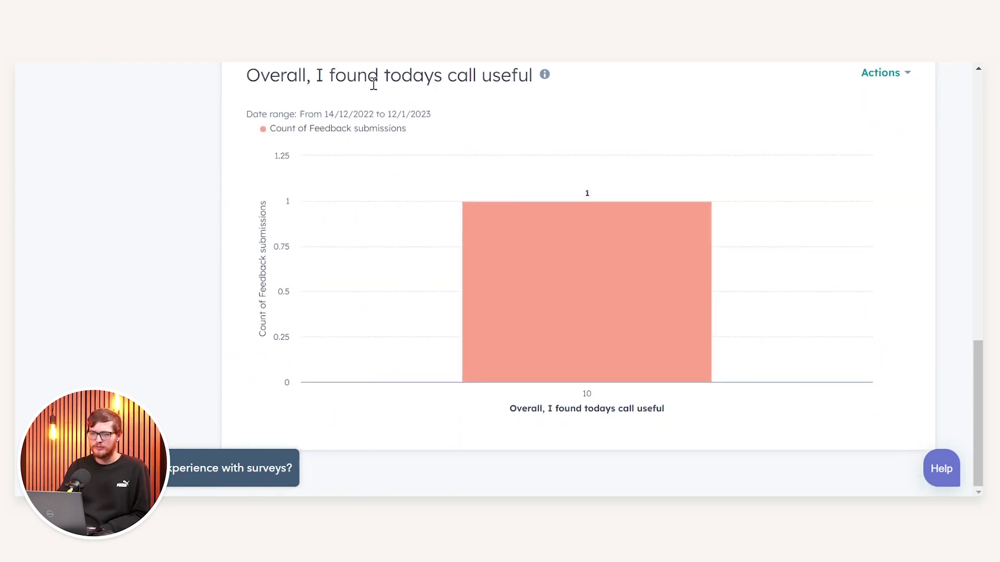
scroll(303, 248, "up", 10)
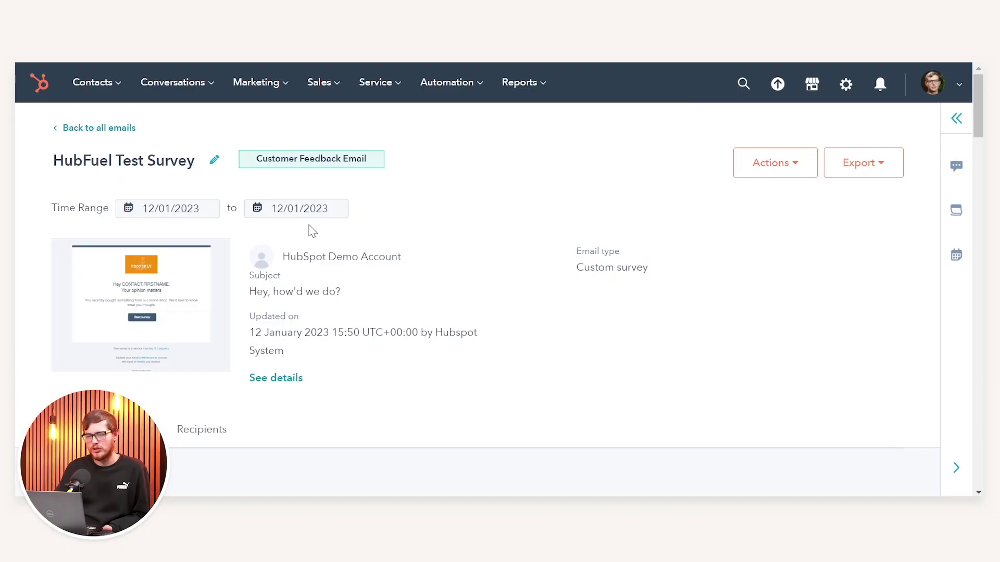
scroll(307, 230, "down", 5)
scroll(217, 221, "down", 2)
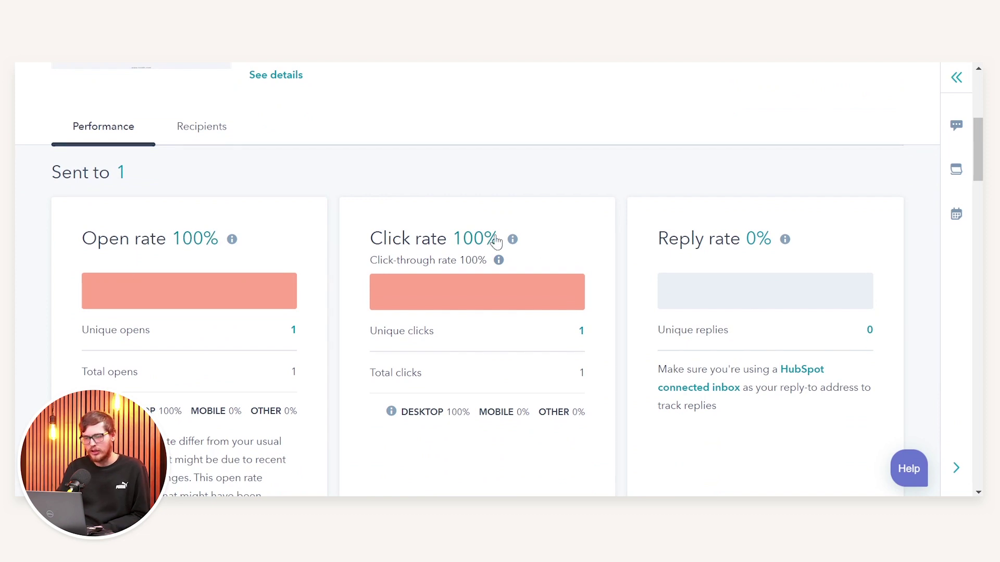
Go to Sales > Tasks to see the follow-up tasks from survey responses.
scroll(495, 241, "up", 7)
left_click(316, 89)
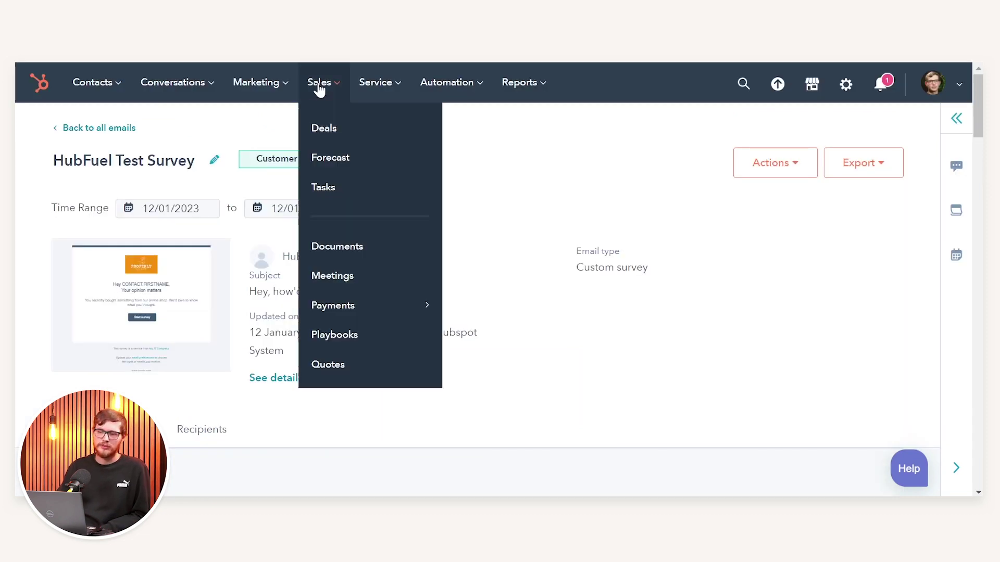
left_click(349, 197)
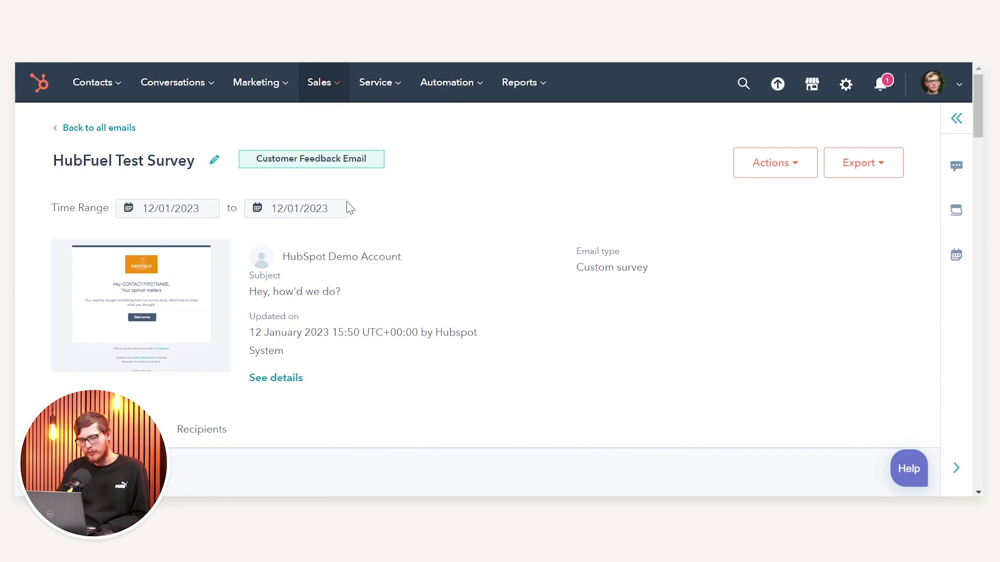